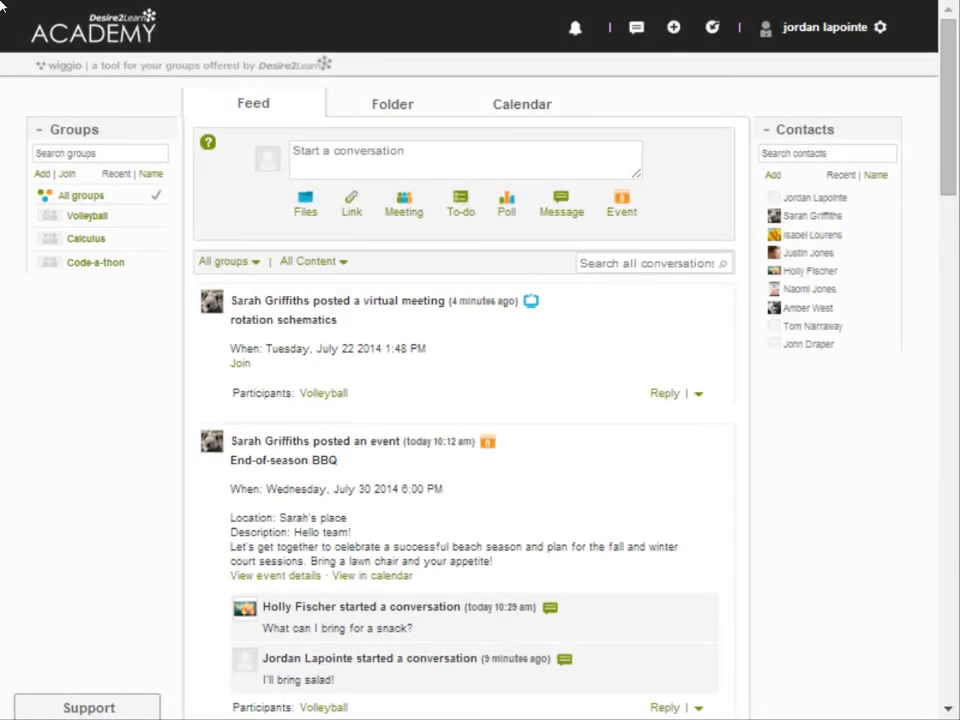
# Filter the feed to the Calculus group from the Groups panel.
pyautogui.click(84, 239)
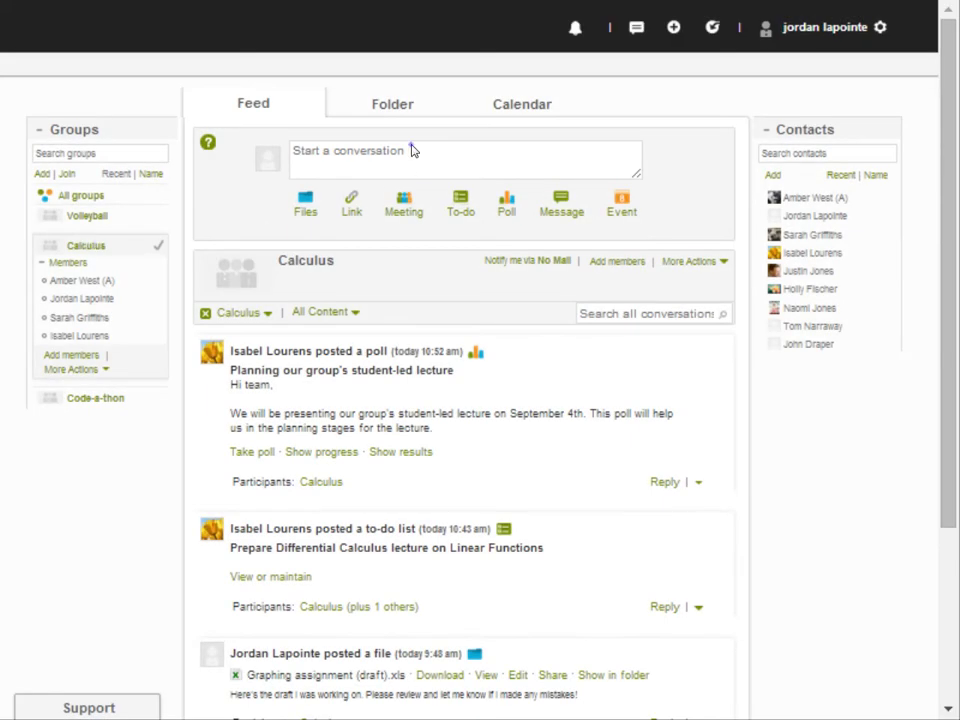
# Post 'Is anyone else having trouble with question 5 on the assignment?' to Calculus.
pyautogui.click(413, 150)
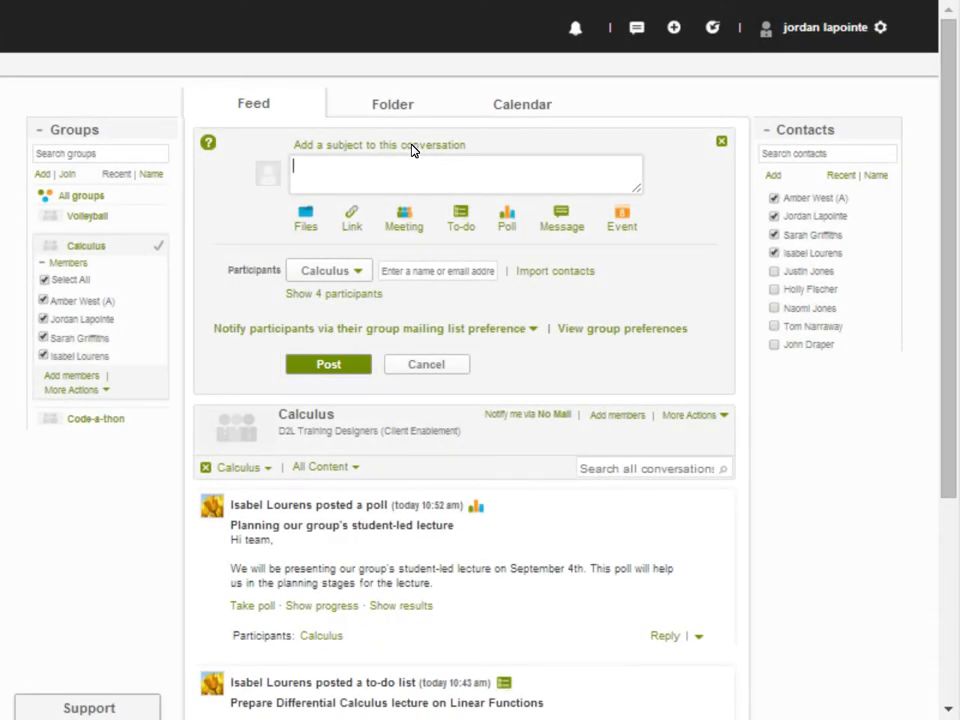
pyautogui.write('Is anyone else having trouble with question 5 on the assignment?')
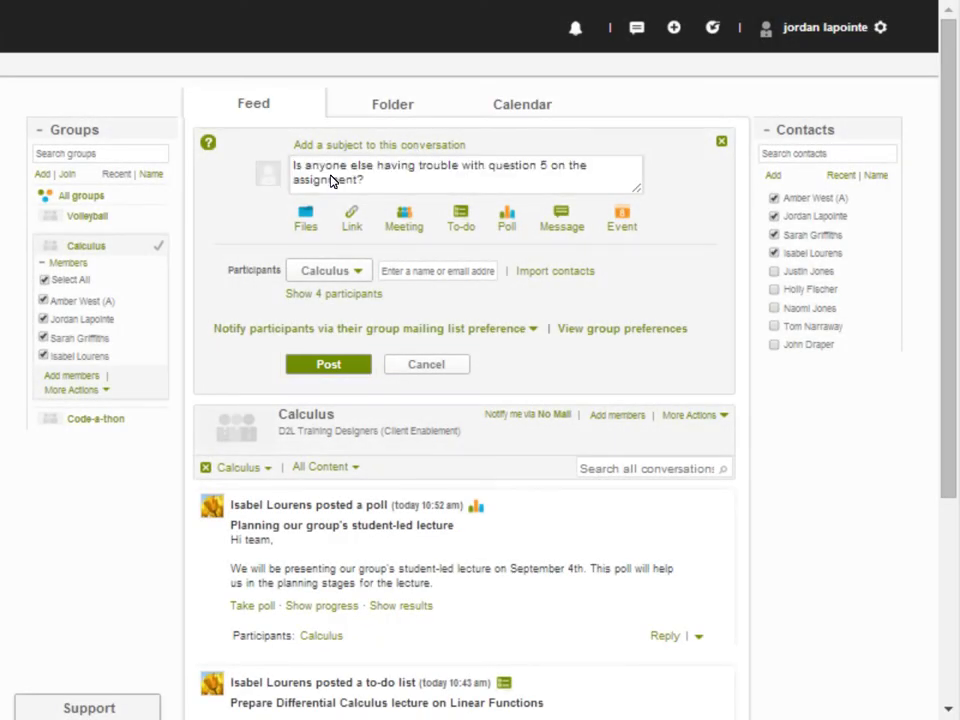
pyautogui.click(329, 364)
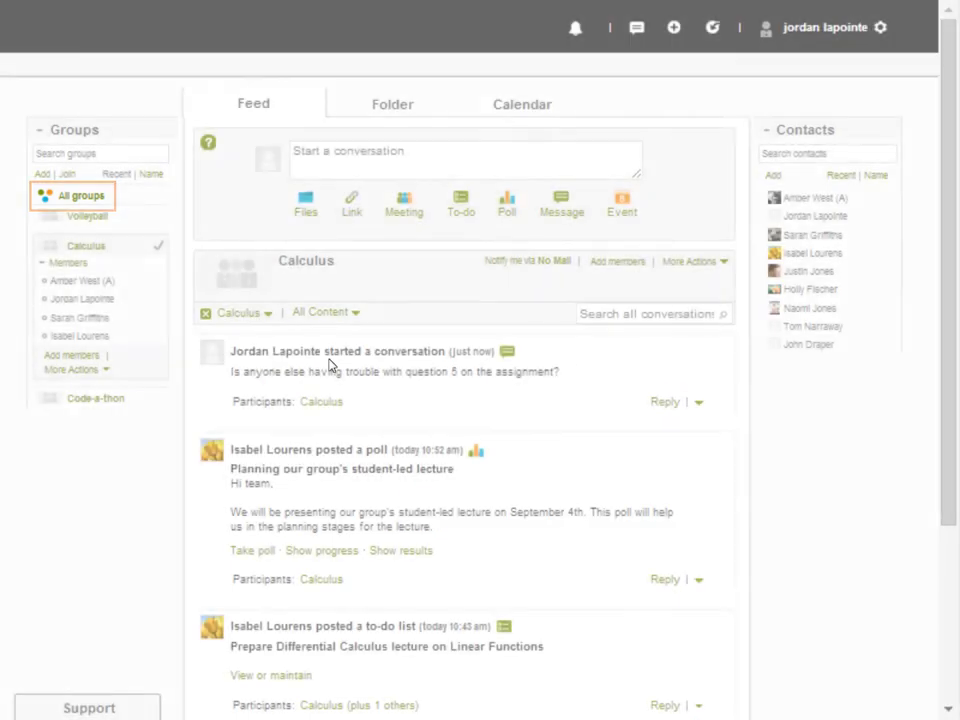
# Switch the feed back to All groups.
pyautogui.click(79, 197)
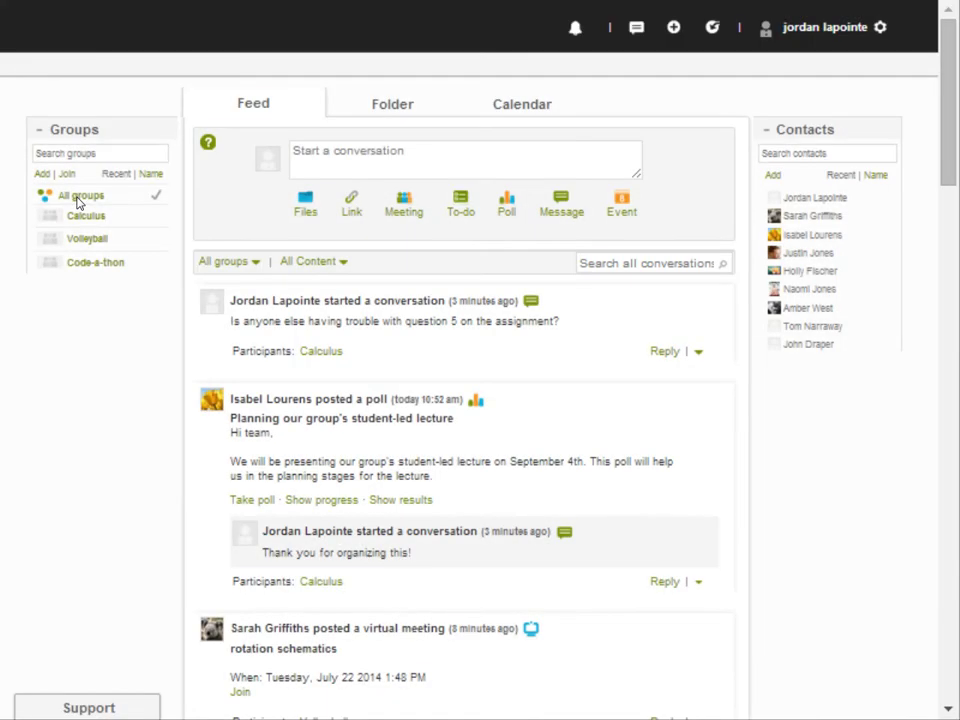
pyautogui.click(655, 262)
pyautogui.write('schedule')
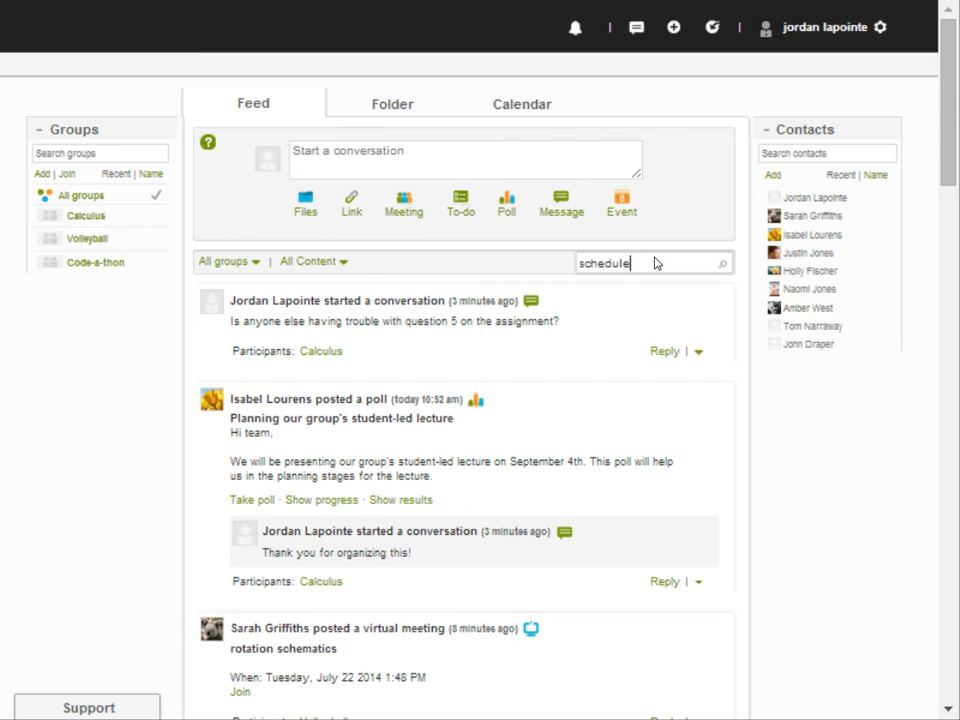
pyautogui.click(722, 265)
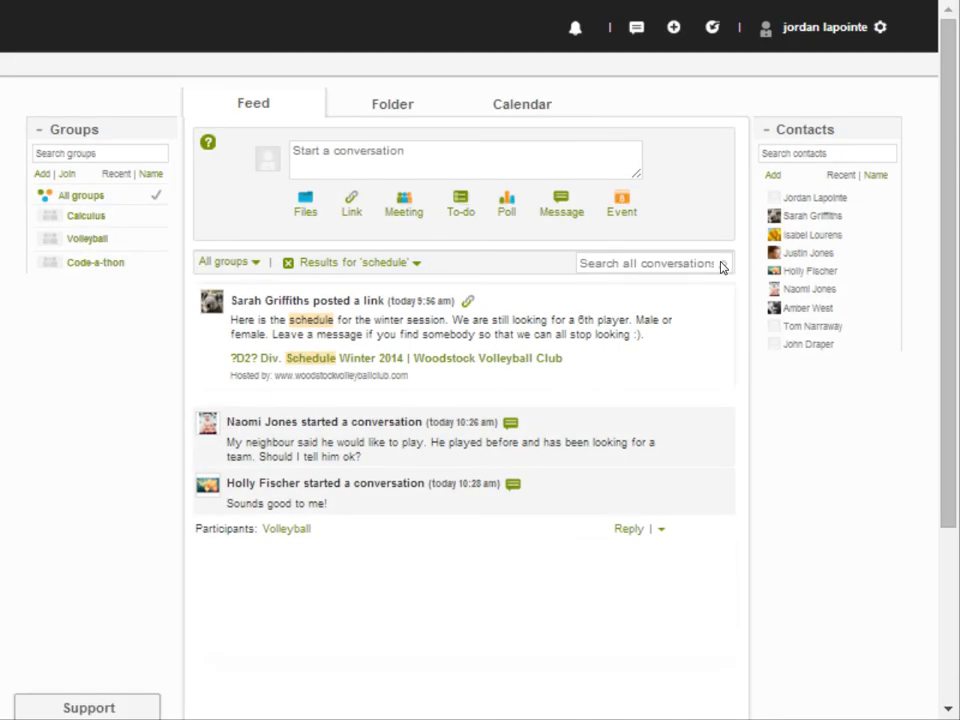
pyautogui.click(288, 263)
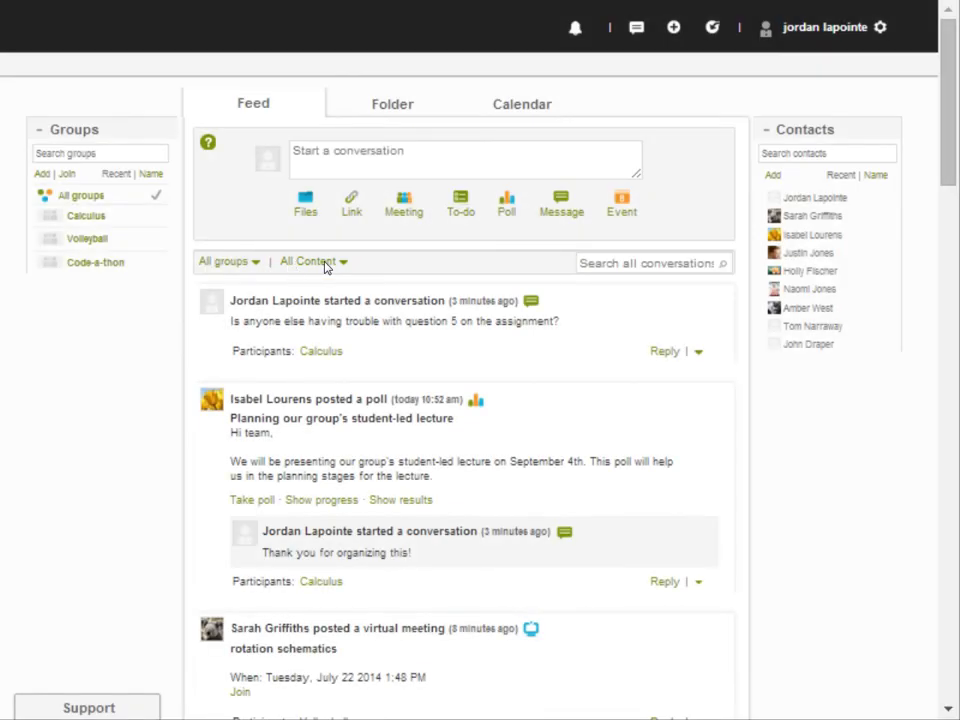
# Filter the feed's content type from All Content to Polls.
pyautogui.click(340, 264)
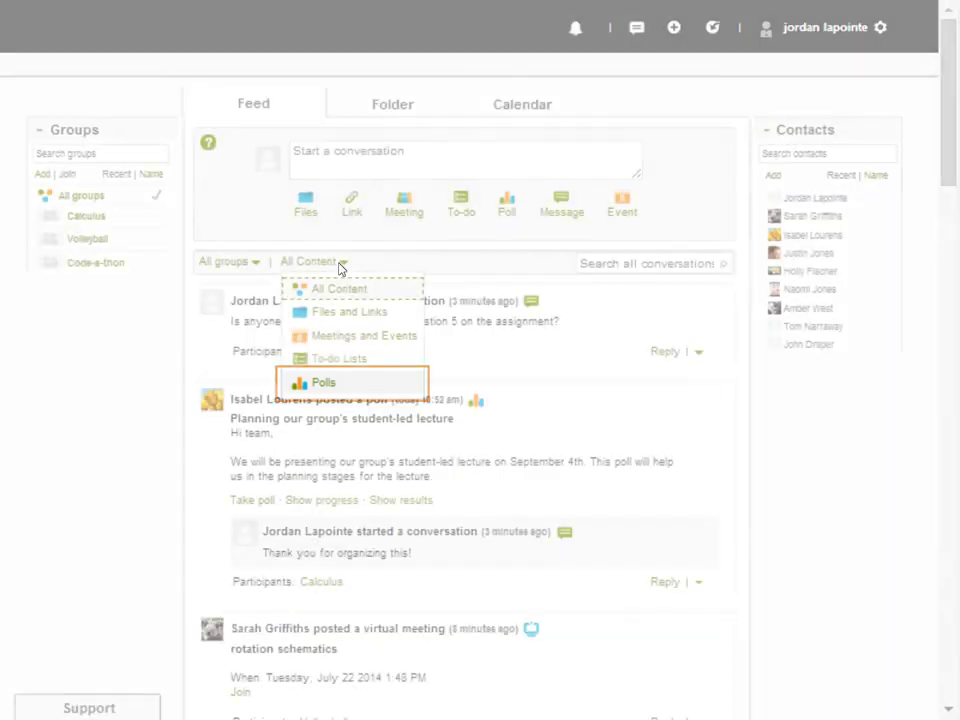
pyautogui.click(318, 385)
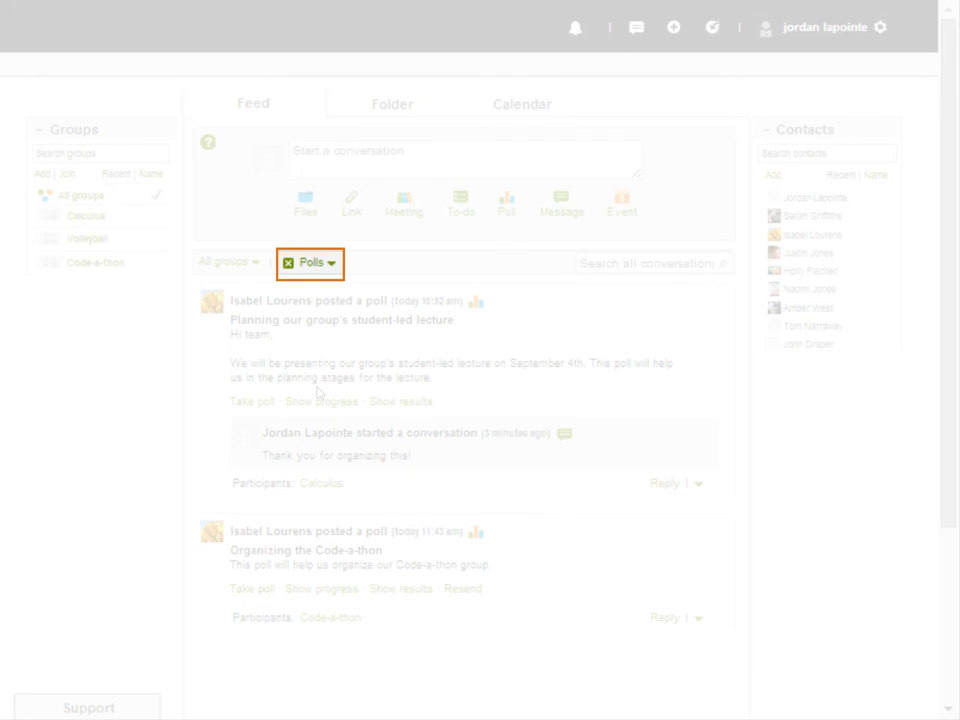
# Clear the Polls filter to show all content again.
pyautogui.click(287, 263)
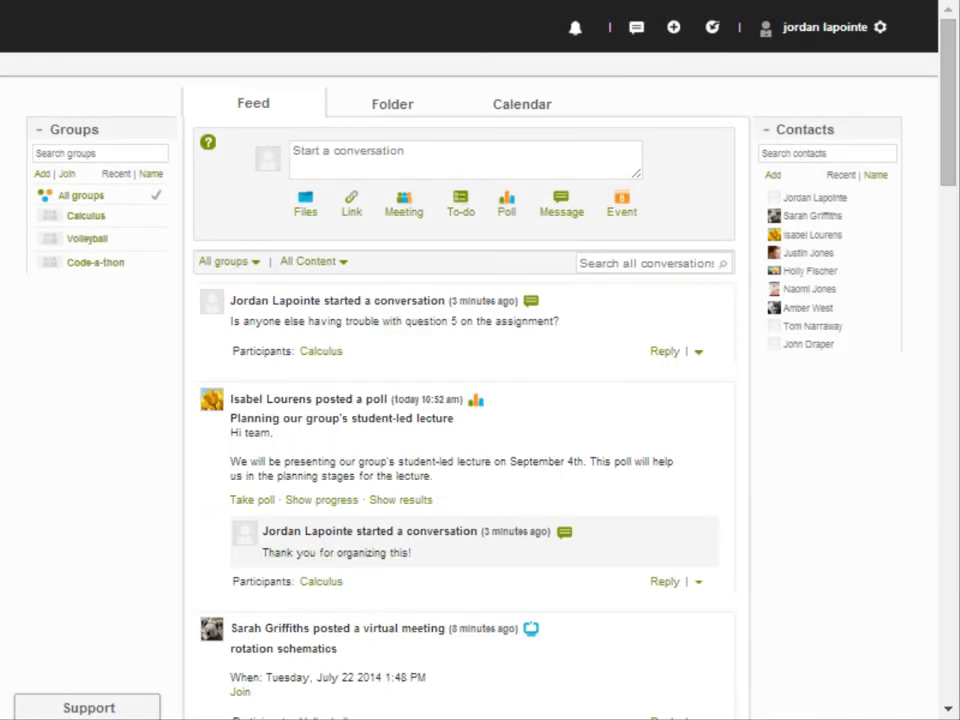